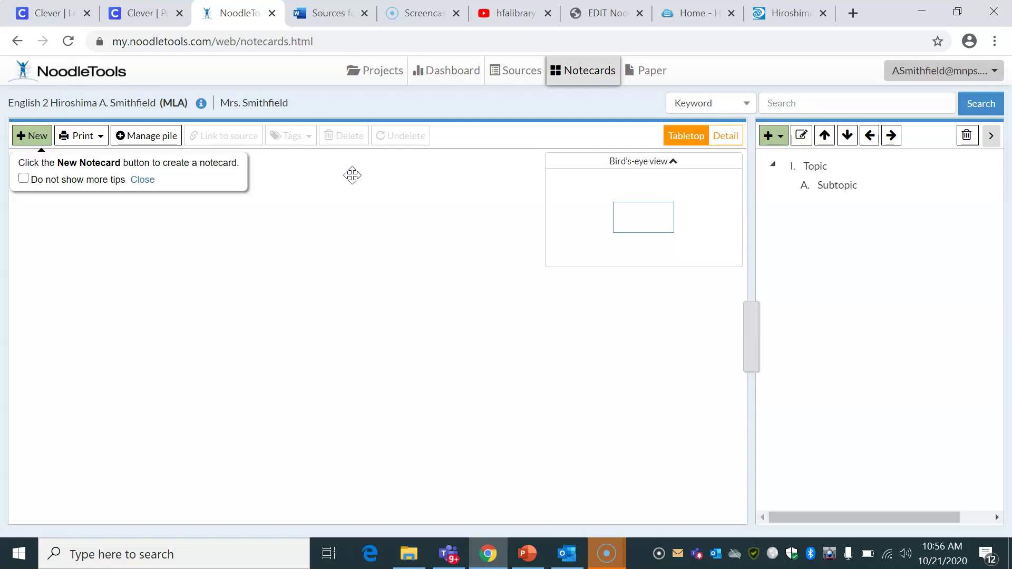
# Step: Check the source list, then create notecard 'Hiroshima History' linked to the World Book 'Hiroshima' article
pyautogui.click(504, 74)
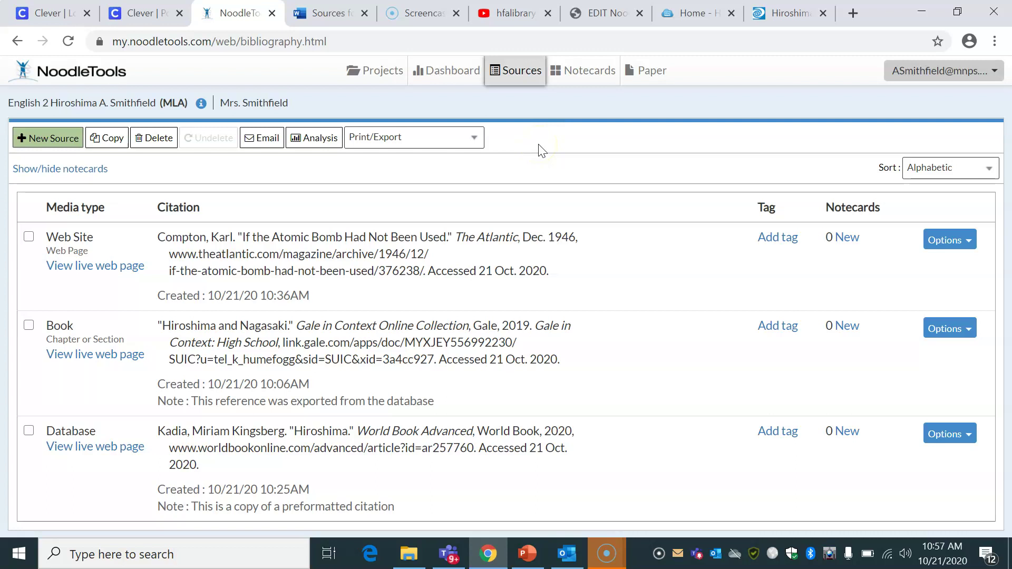
pyautogui.click(572, 74)
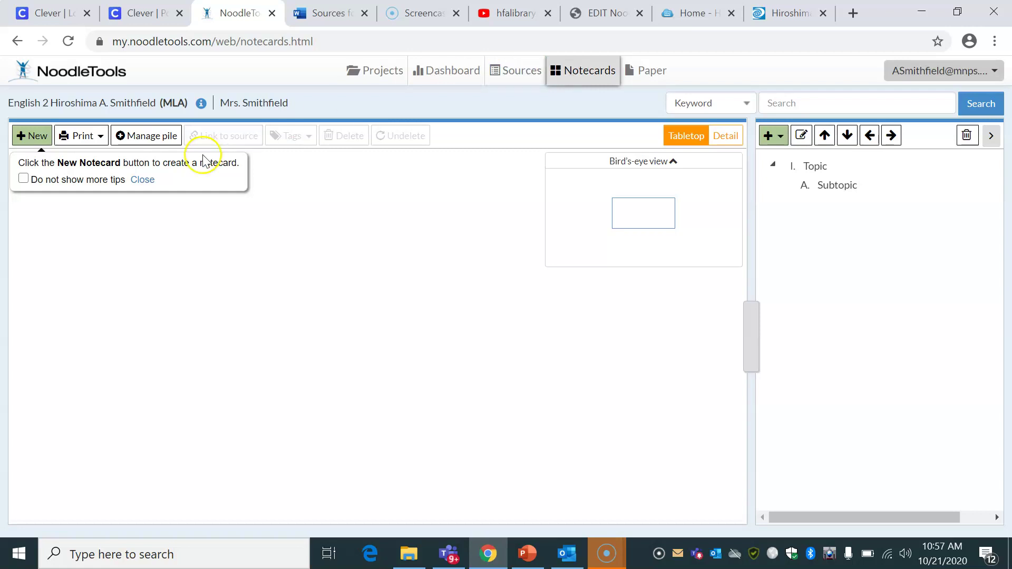
pyautogui.click(24, 138)
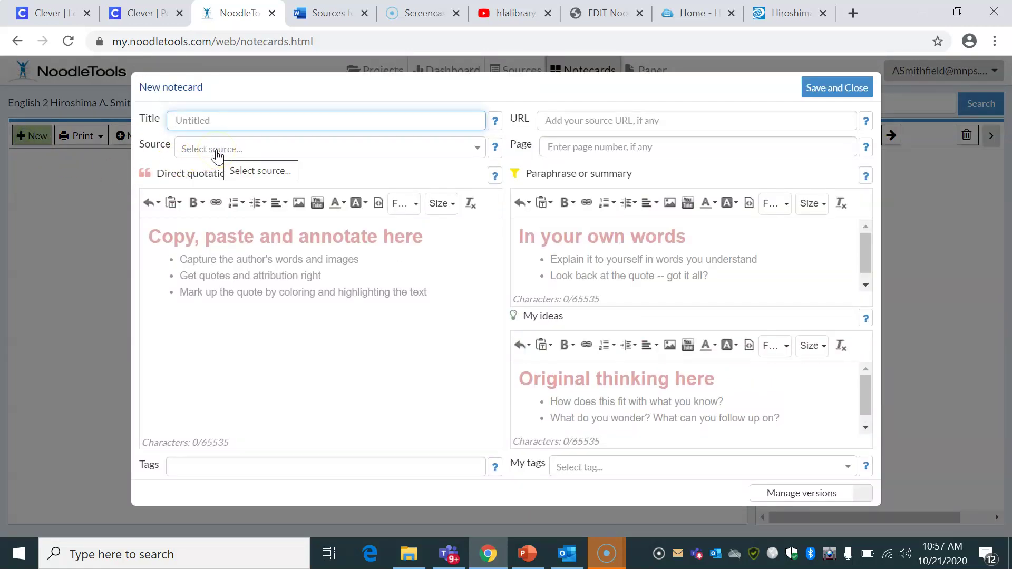
pyautogui.write('H')
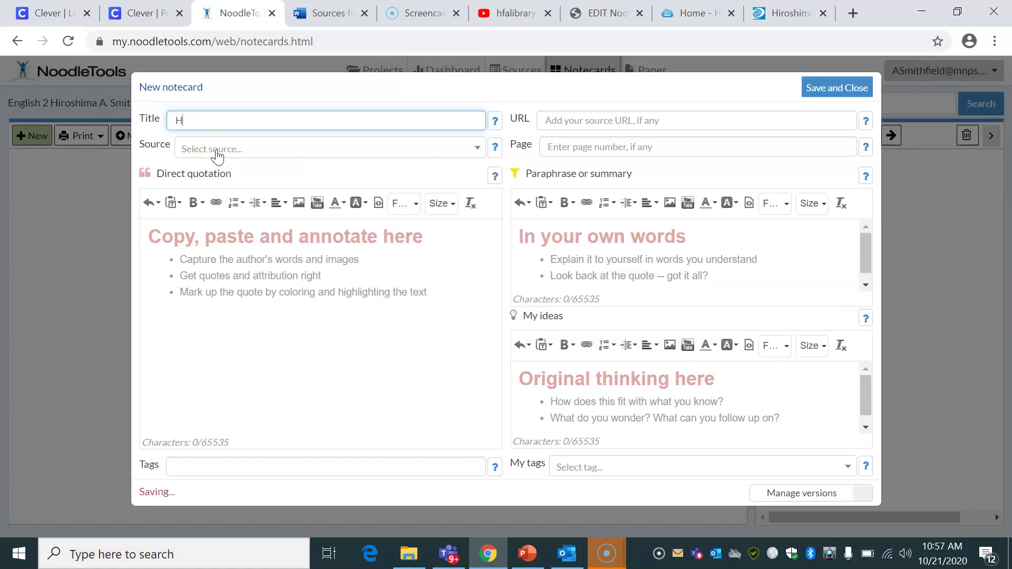
pyautogui.write('iroshima History')
pyautogui.click(298, 154)
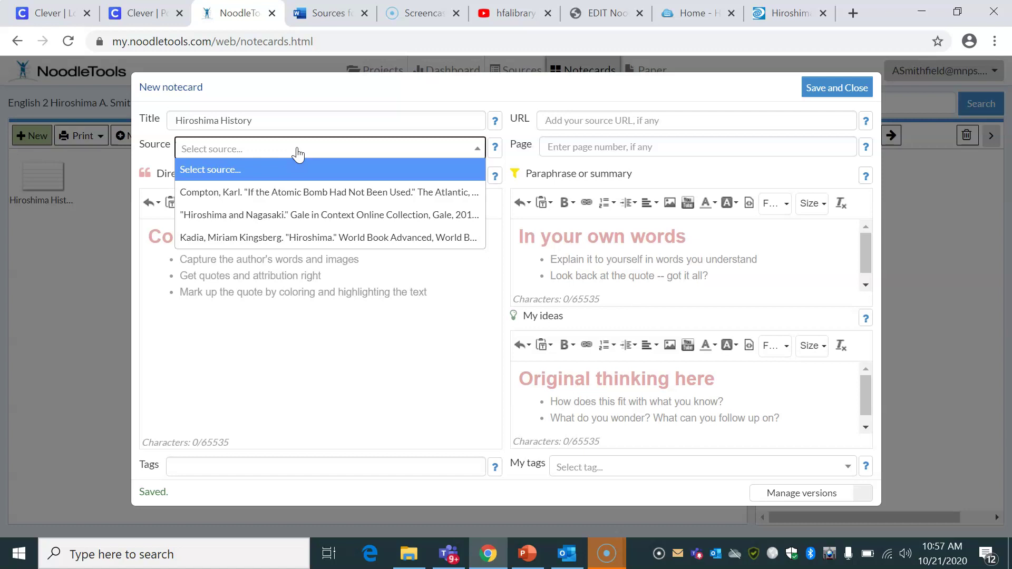
pyautogui.click(326, 245)
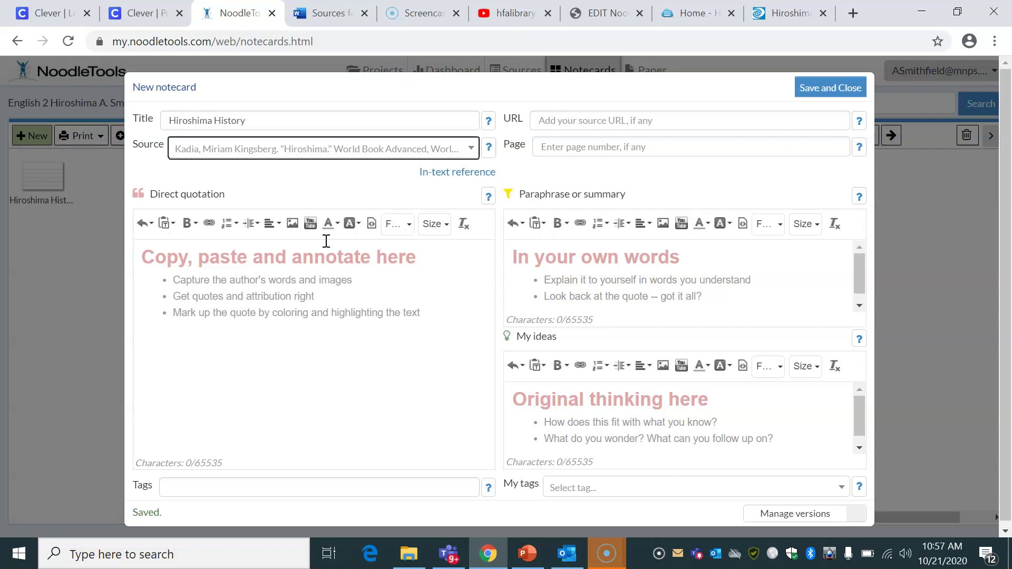
pyautogui.click(395, 295)
pyautogui.click(361, 297)
pyautogui.click(179, 299)
# Step: Paste the World Book paragraph on the Aug. 6, 1945 bombing into the Direct quotation field
pyautogui.click(768, 14)
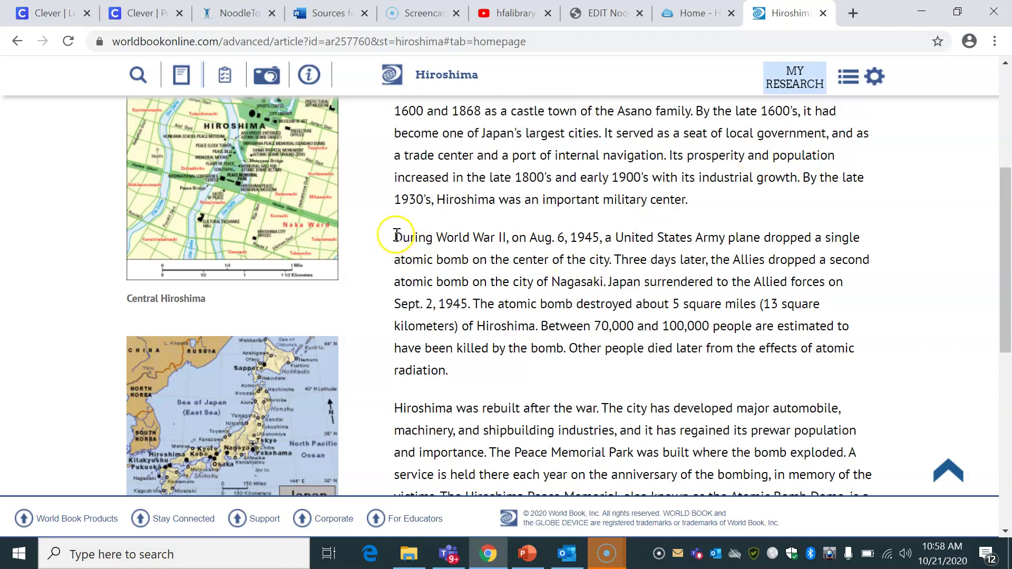
pyautogui.moveTo(394, 237); pyautogui.dragTo(569, 348)
pyautogui.hotkey('ctrl', 'c')
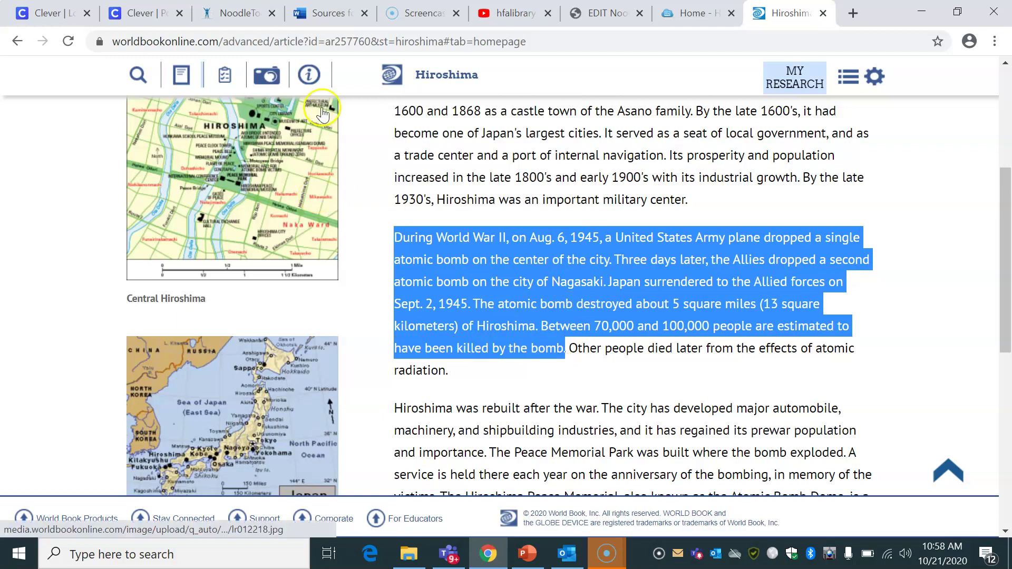
pyautogui.click(227, 13)
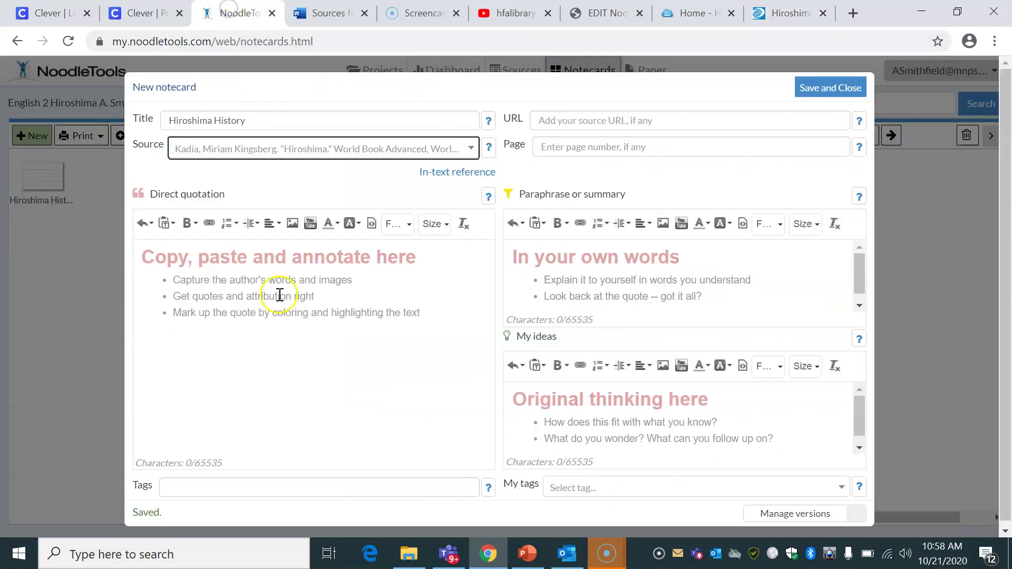
pyautogui.click(217, 326)
pyautogui.hotkey('ctrl', 'v')
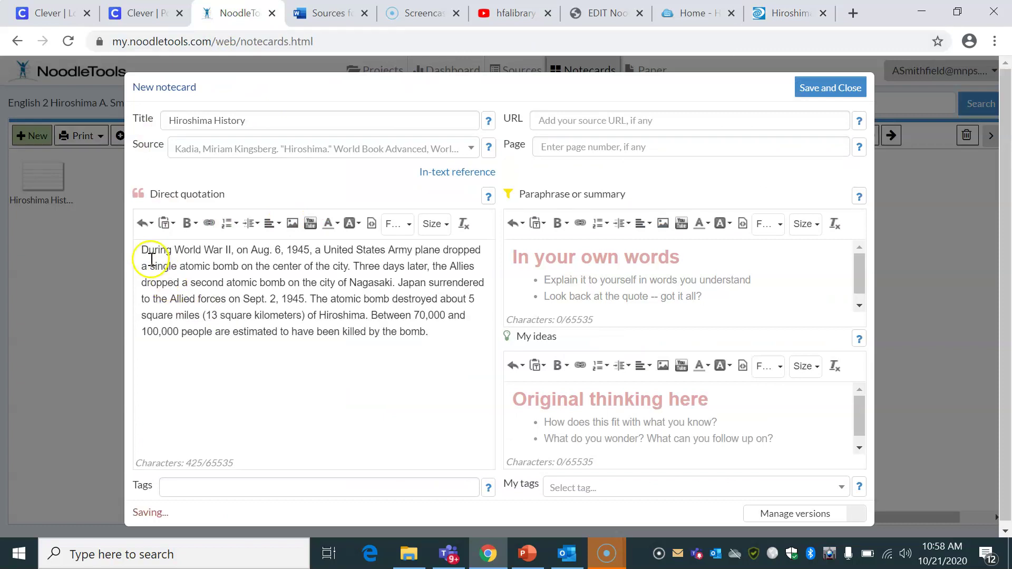
pyautogui.click(691, 259)
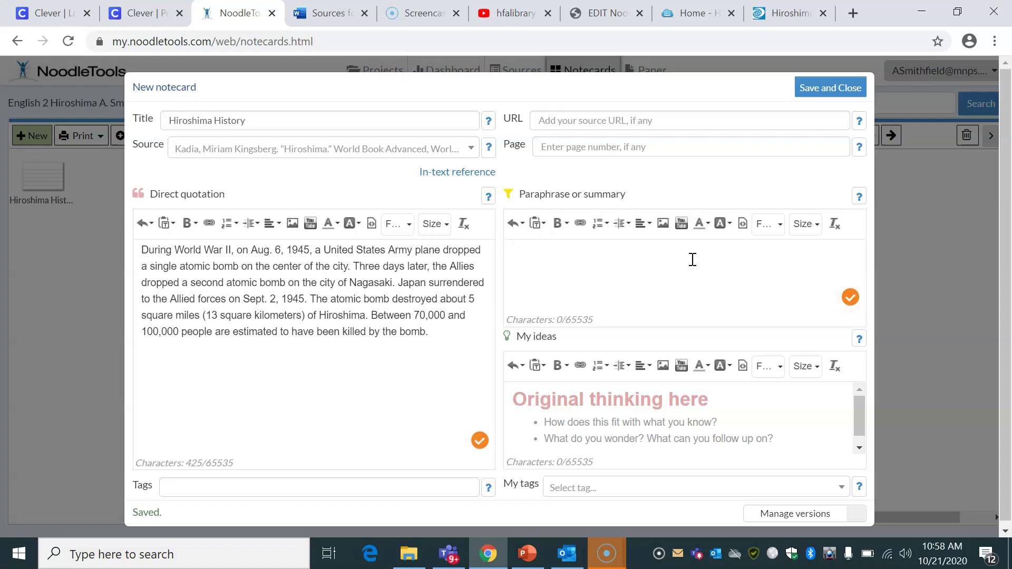
# Step: Enter the paraphrase 'Aug 6 1945.....' and the idea 'historical perspective for background knowledge'
pyautogui.write('Aug 6 1945.....')
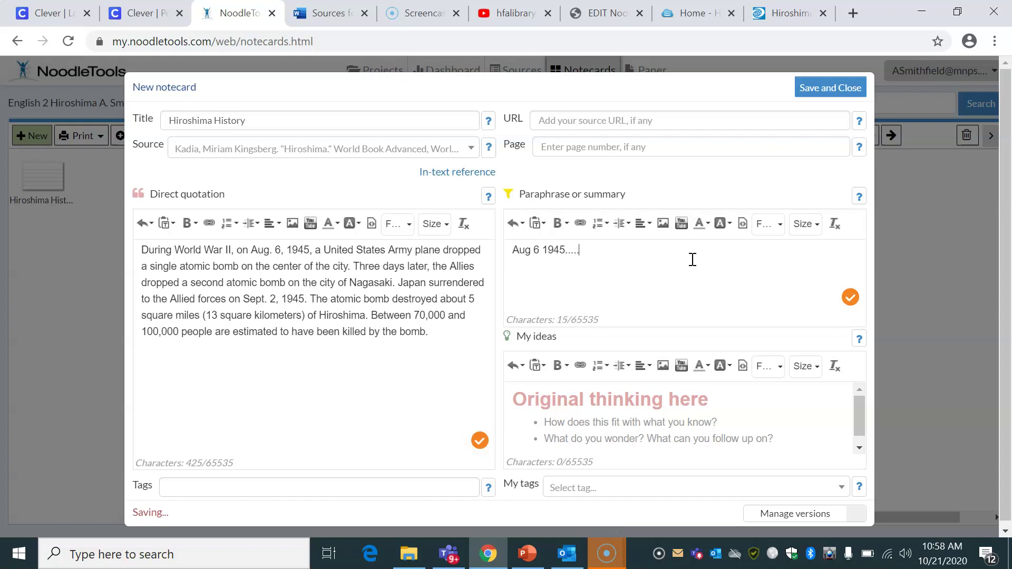
pyautogui.click(729, 414)
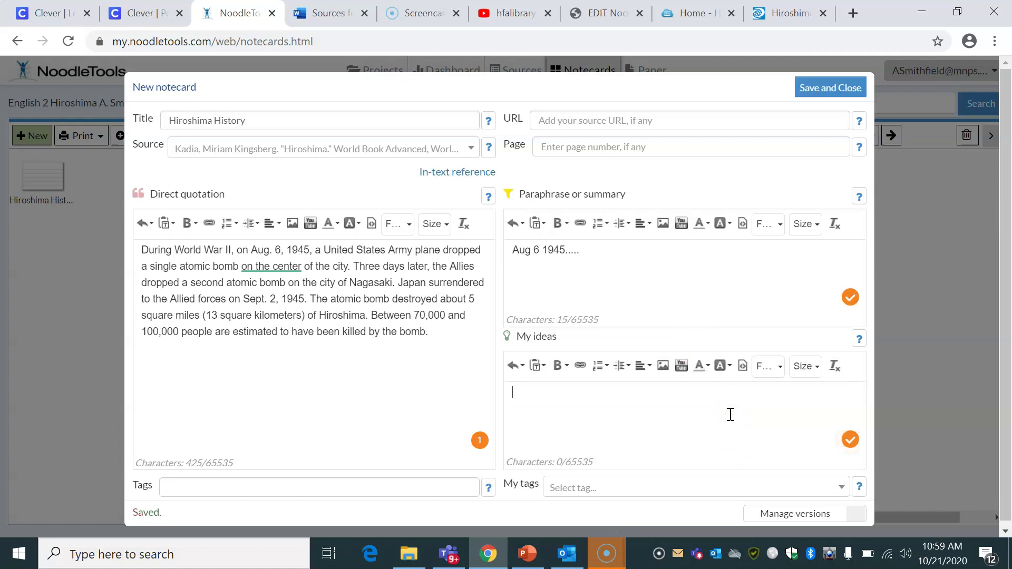
pyautogui.write('historical pe')
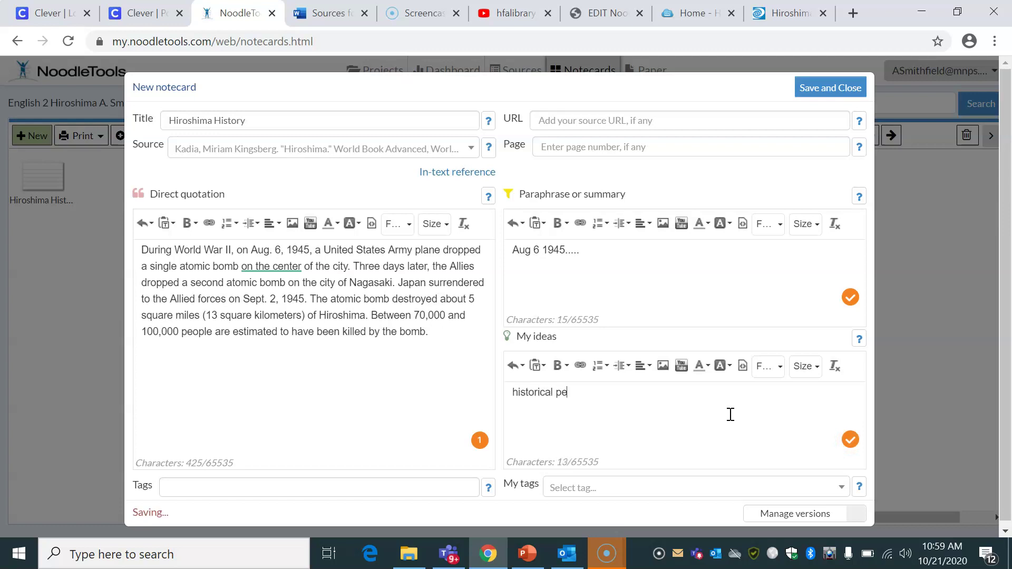
pyautogui.write('rspective for background')
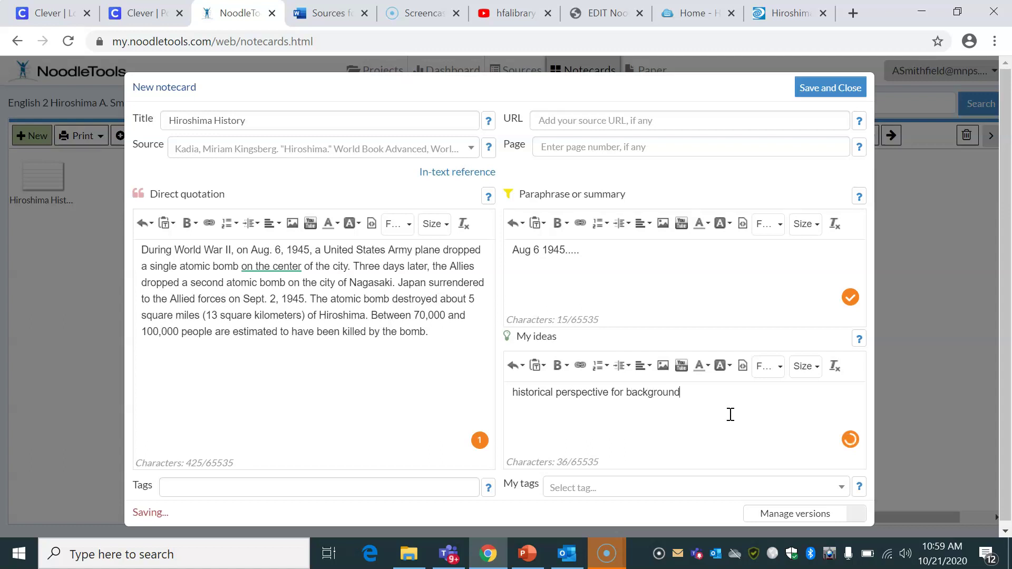
pyautogui.write(' knowledge')
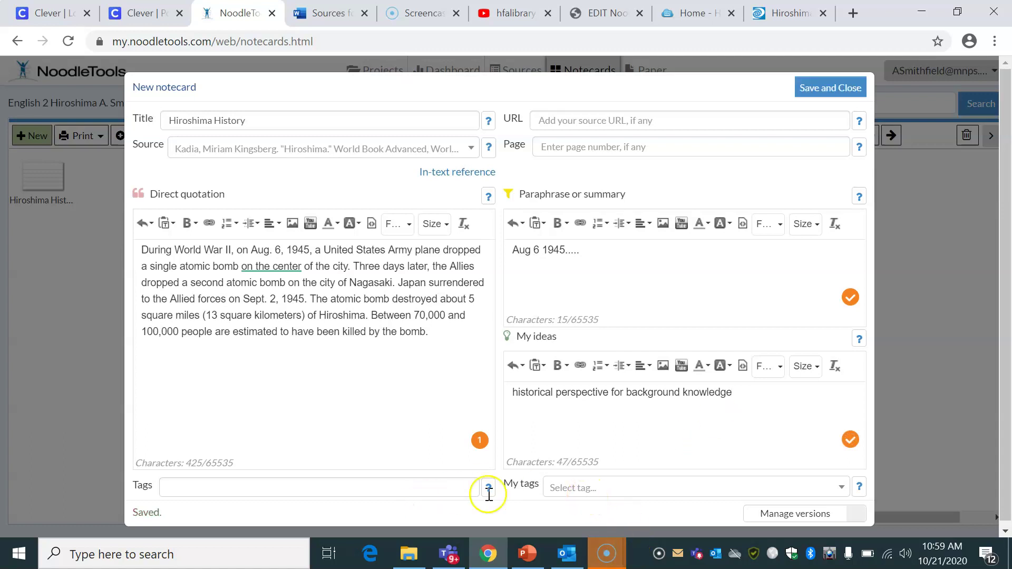
pyautogui.click(820, 88)
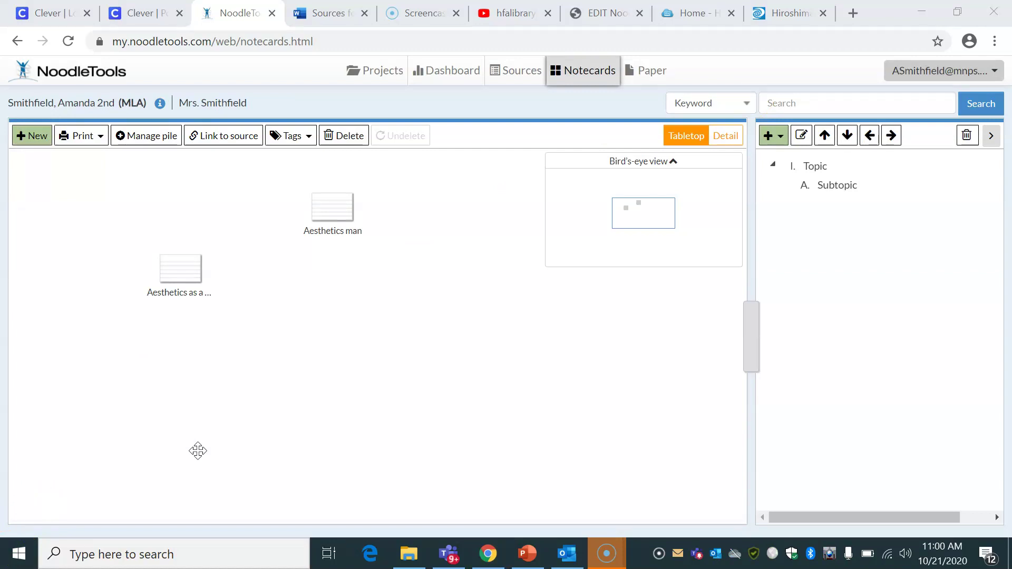
pyautogui.click(244, 315)
pyautogui.click(348, 203)
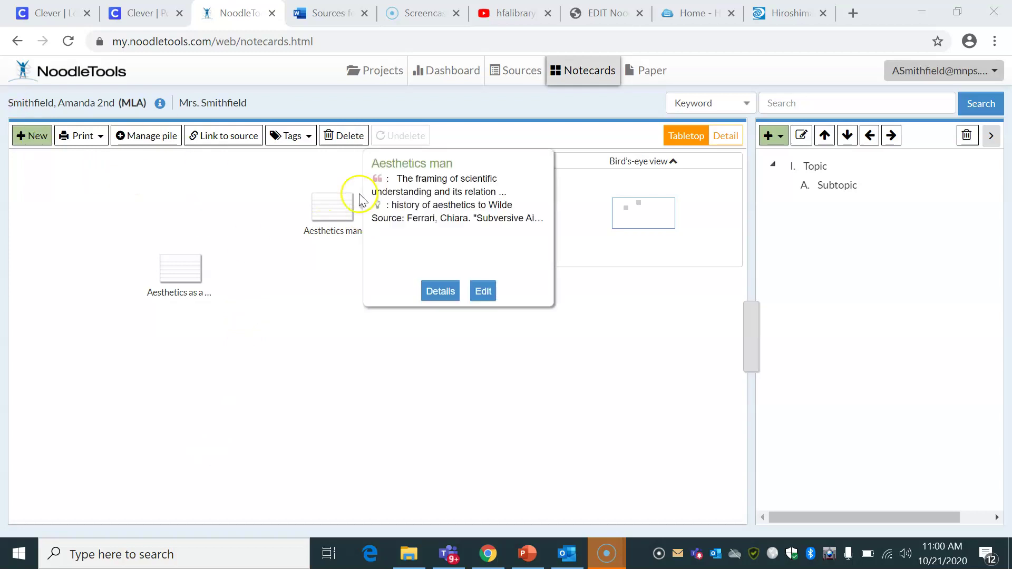
pyautogui.click(327, 218)
pyautogui.click(431, 306)
pyautogui.click(334, 213)
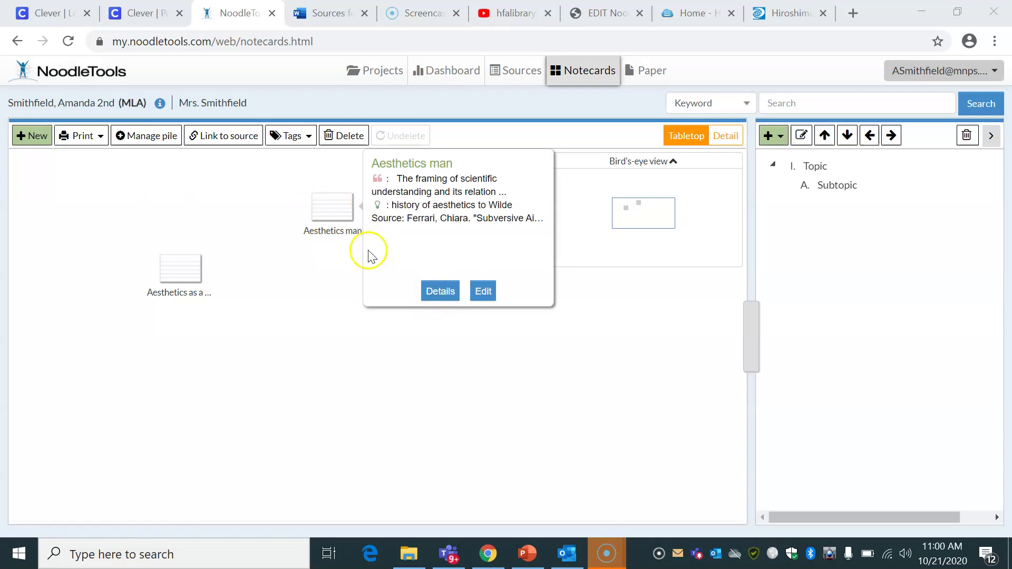
pyautogui.click(725, 137)
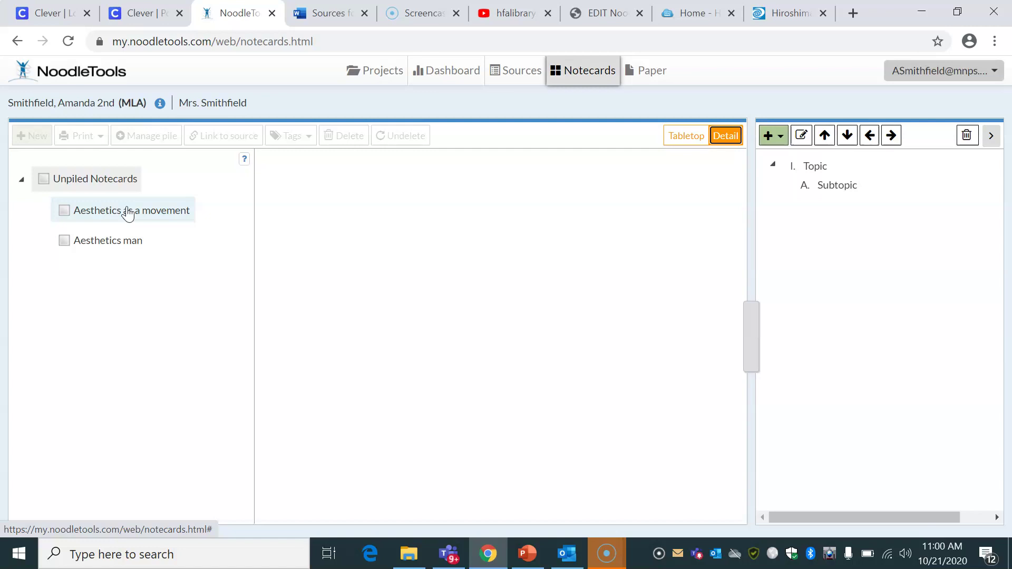
pyautogui.click(679, 136)
# Step: Stack 'Aesthetics as a movement' onto 'Aesthetics man' as a new pile titled 'History of Aesthetics'
pyautogui.click(175, 265)
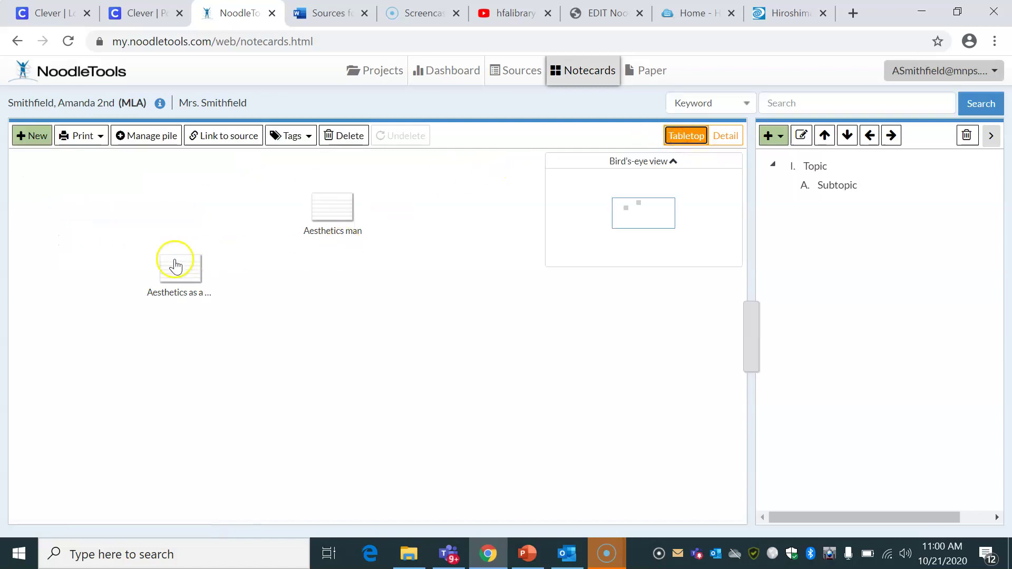
pyautogui.moveTo(185, 267); pyautogui.dragTo(335, 208)
pyautogui.click(385, 218)
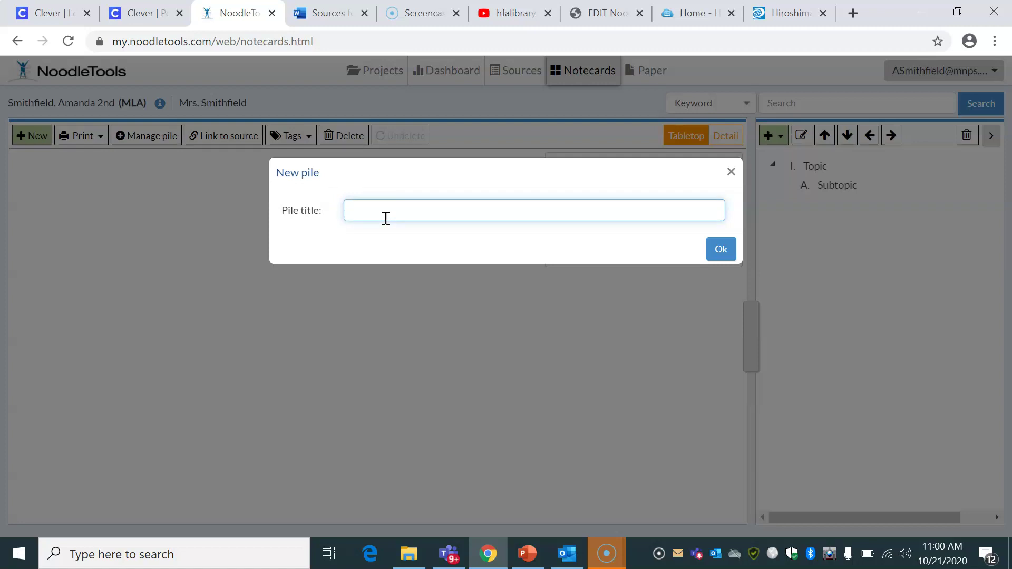
pyautogui.write('History of Aesthetics')
pyautogui.click(721, 253)
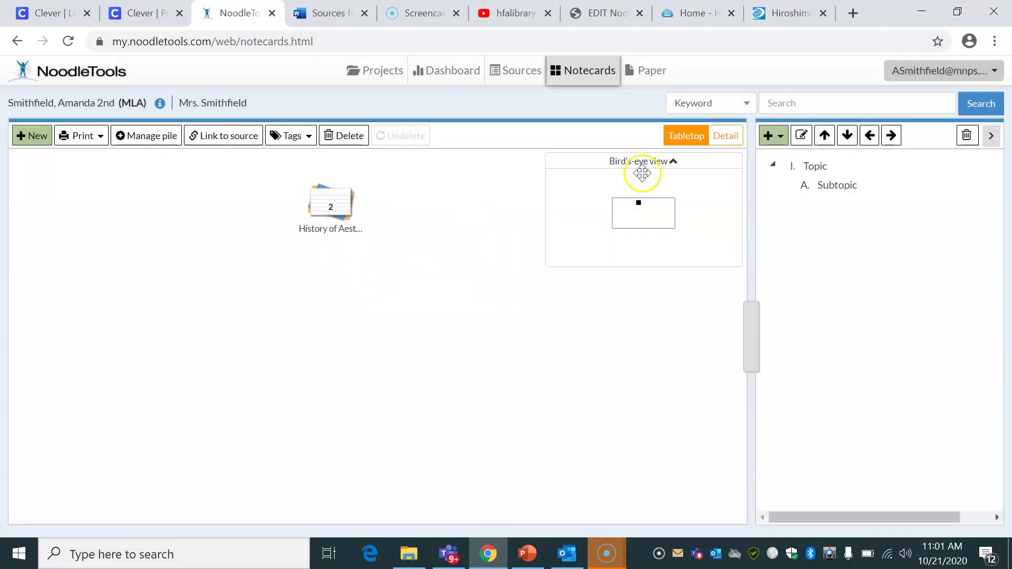
# Step: Show the details of the 'Aesthetics man' and 'Aesthetics as a movement' notecards in Detail view
pyautogui.click(725, 138)
pyautogui.click(117, 212)
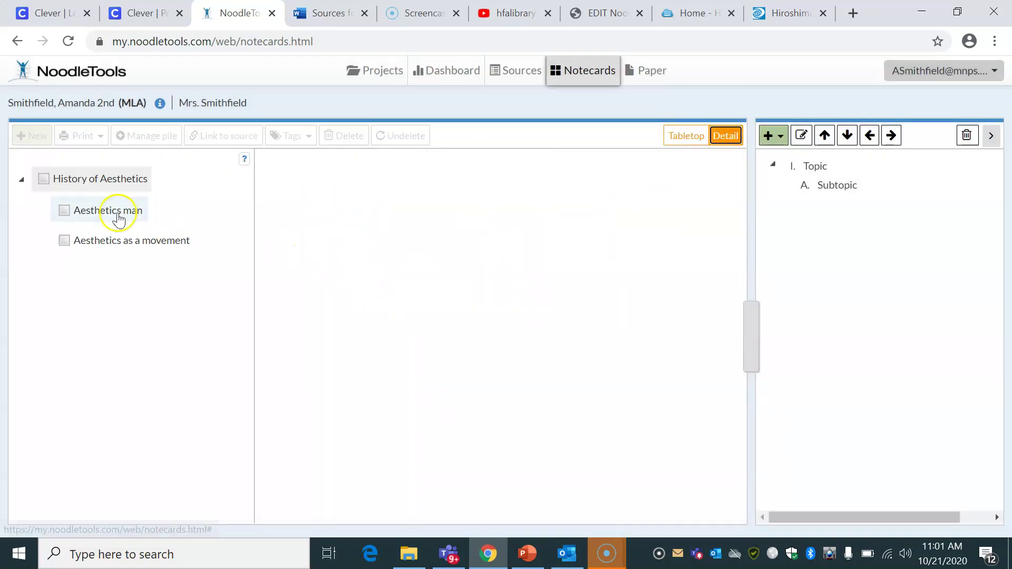
pyautogui.click(118, 243)
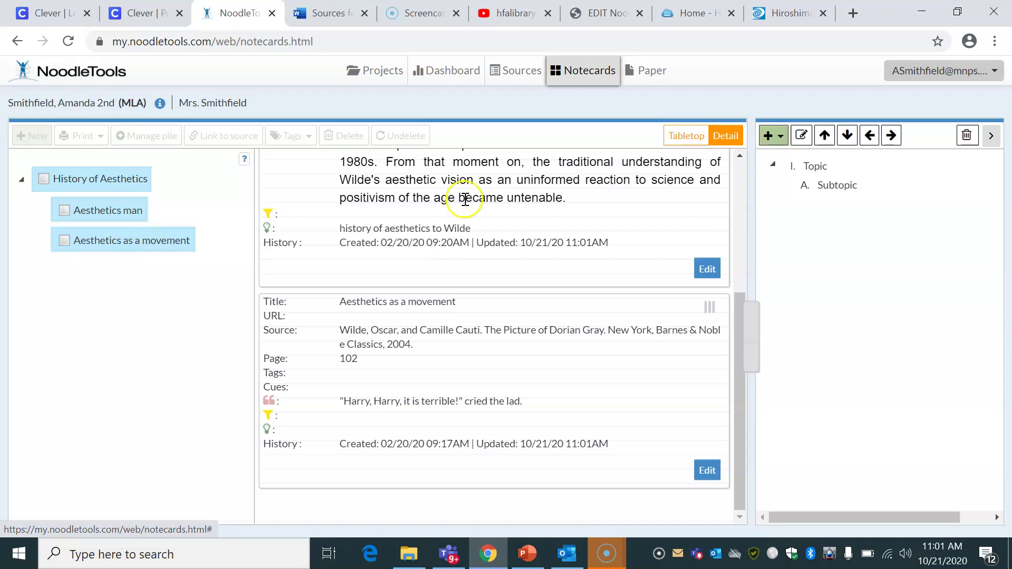
# Step: Add a Subtopic to the outline and drag the History of Aesthetics pile beneath it
pyautogui.click(784, 138)
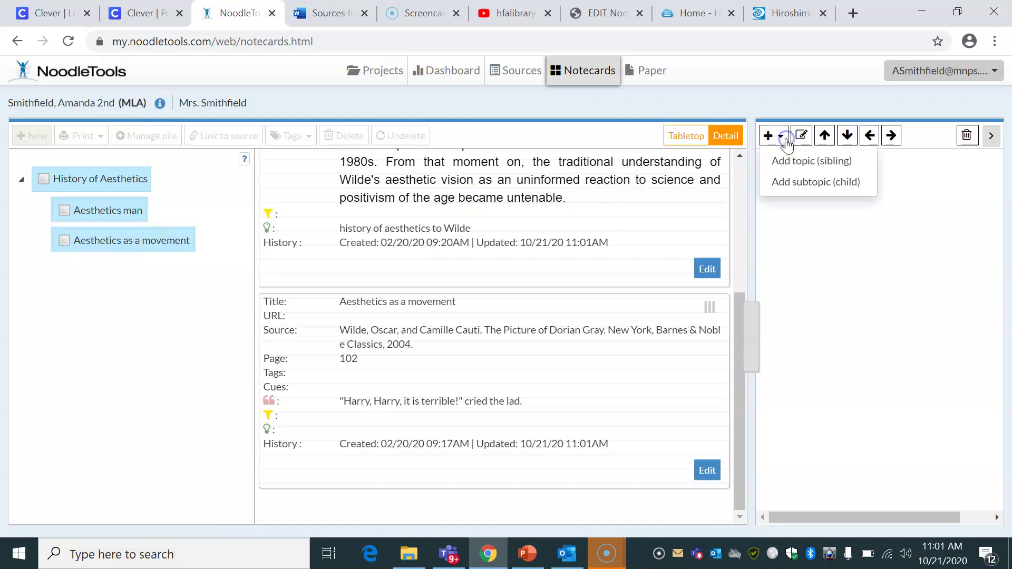
pyautogui.click(816, 181)
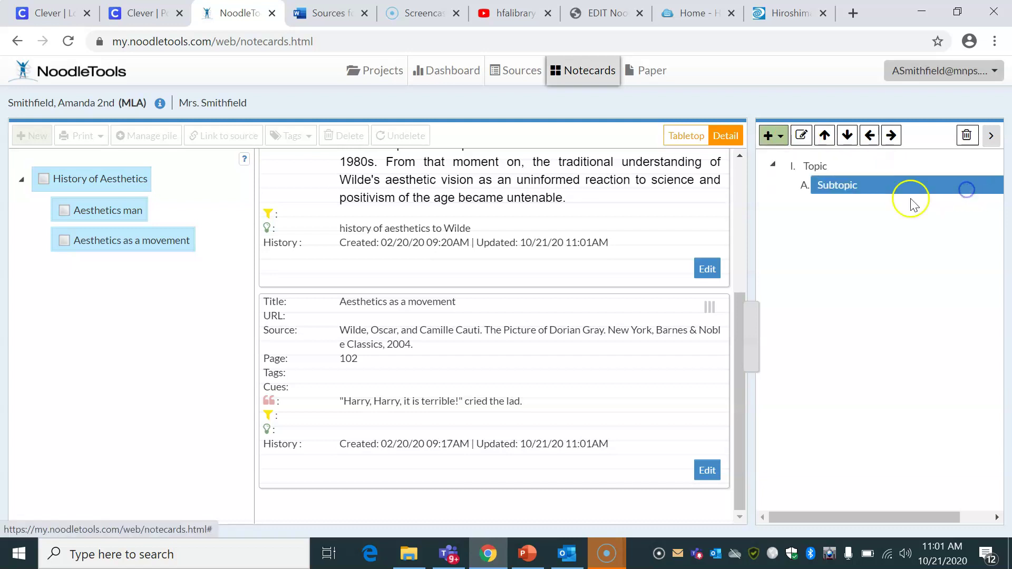
pyautogui.click(815, 168)
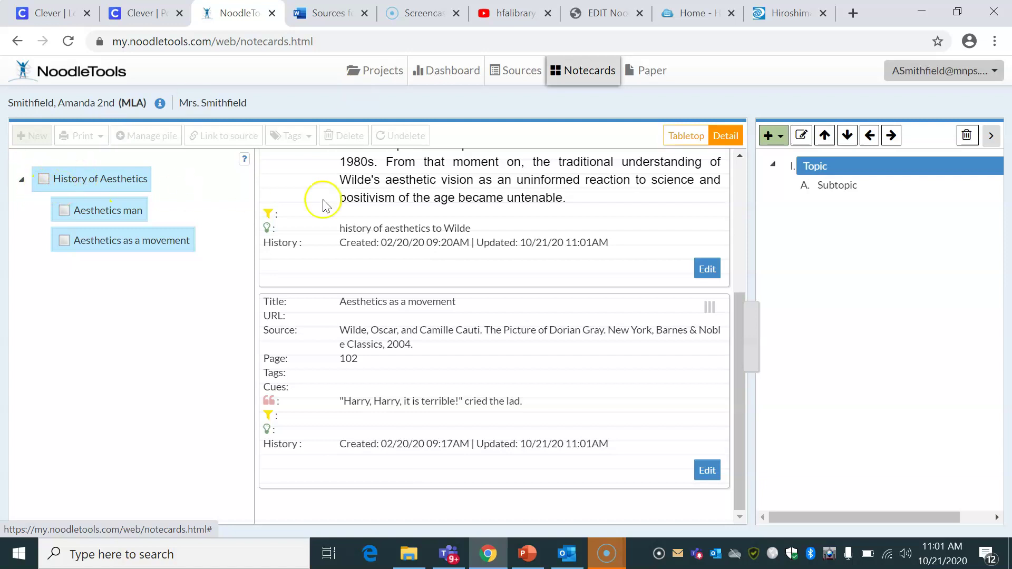
pyautogui.click(802, 137)
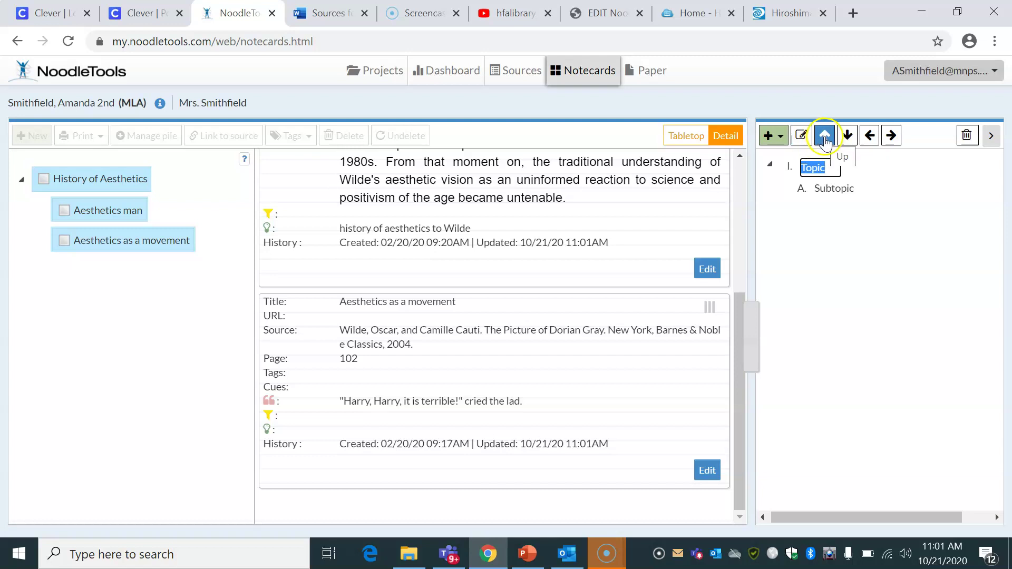
pyautogui.click(825, 136)
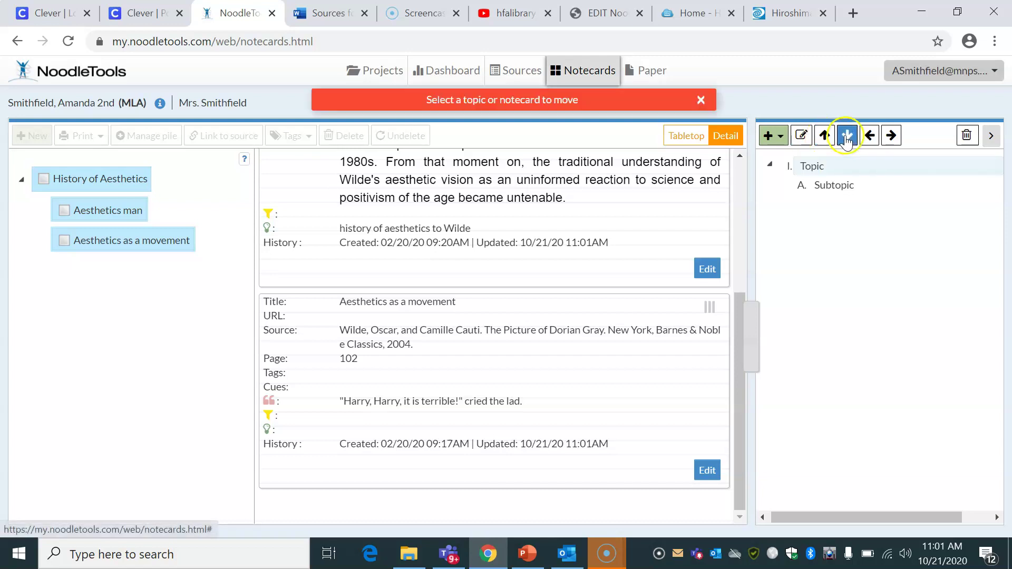
pyautogui.click(124, 182)
pyautogui.moveTo(124, 182); pyautogui.dragTo(832, 181)
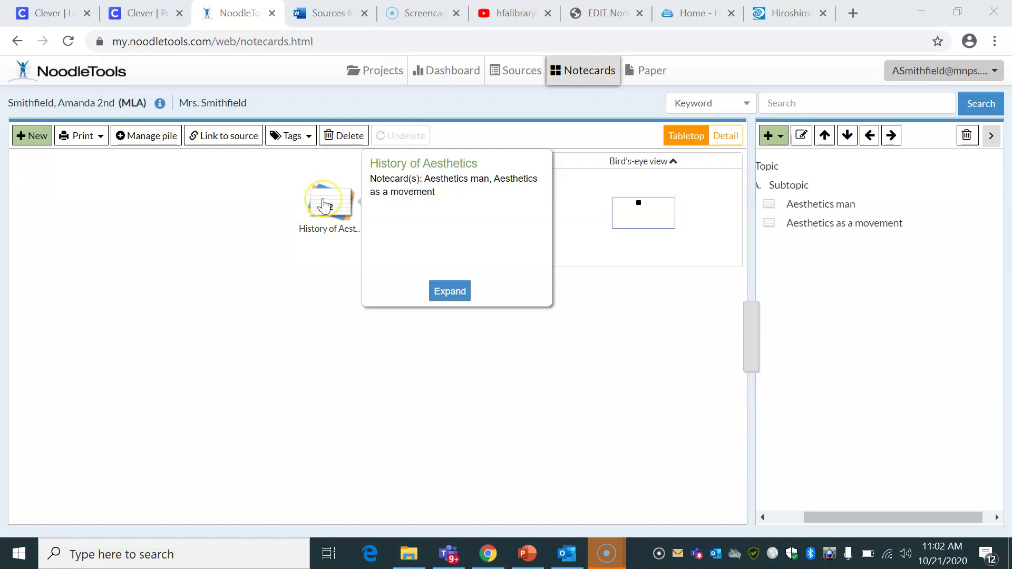
pyautogui.moveTo(325, 206); pyautogui.dragTo(828, 192)
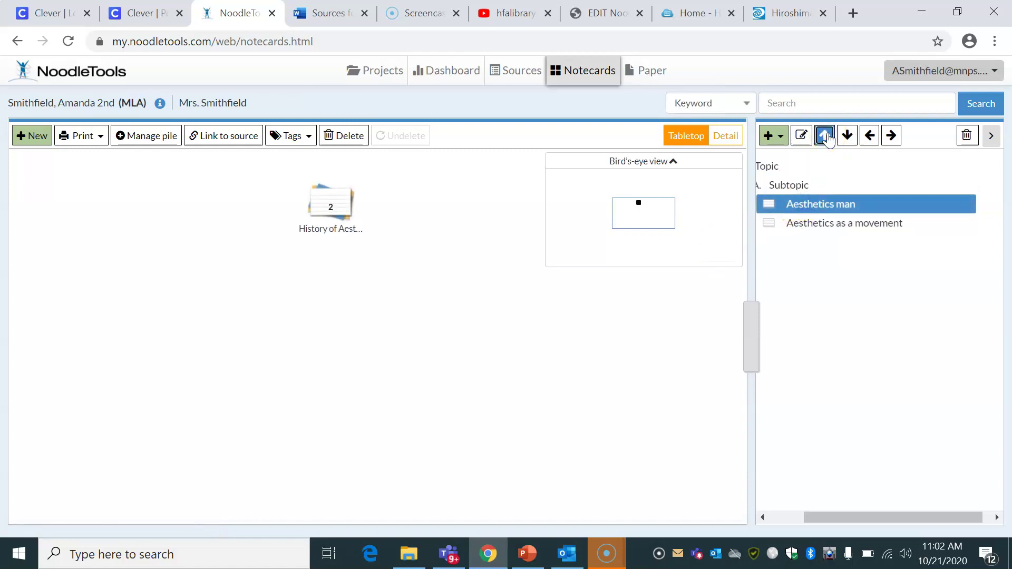
pyautogui.click(848, 138)
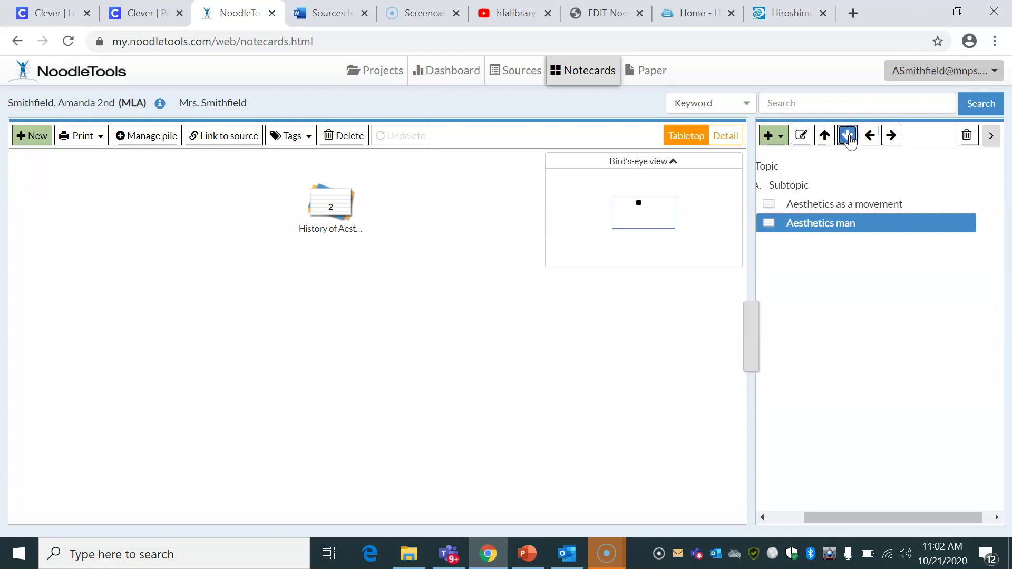
pyautogui.click(825, 135)
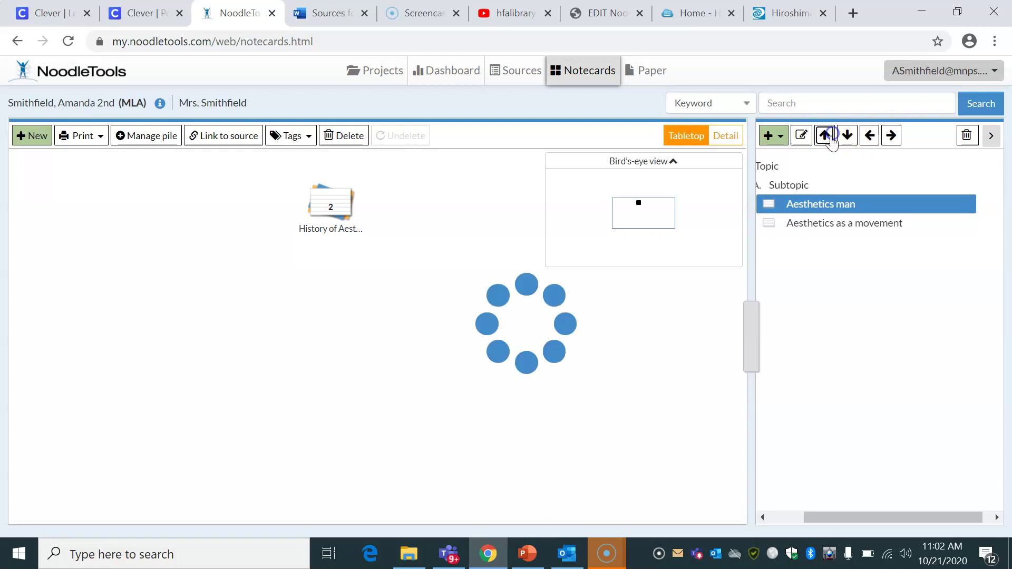
pyautogui.click(789, 185)
pyautogui.click(769, 167)
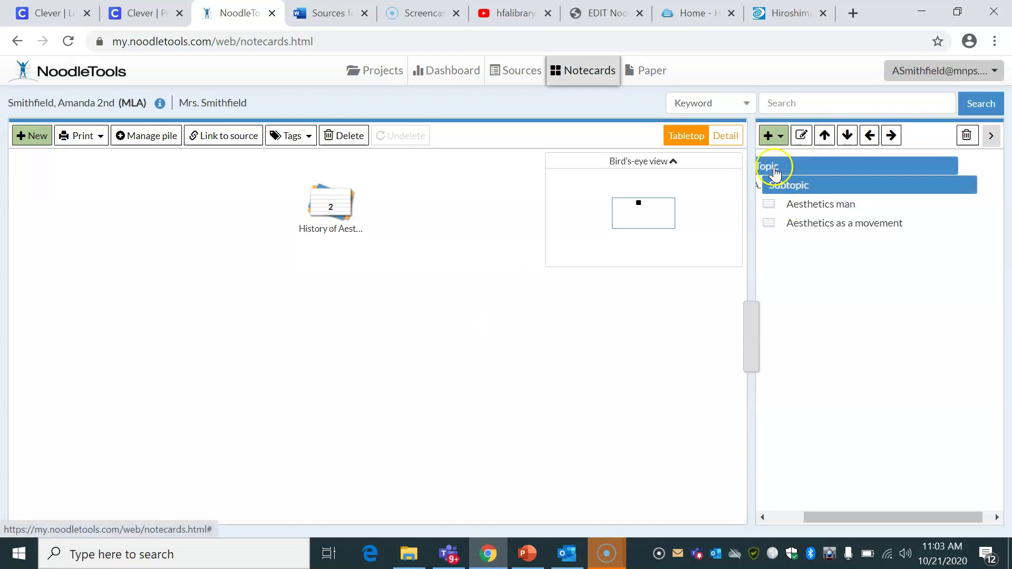